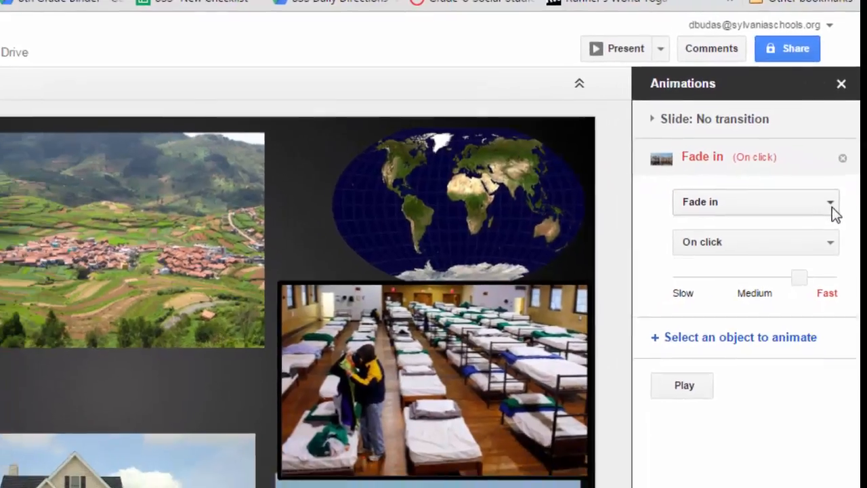
Step: Set the skyline image's effect to Fade in and add on-click Fade in animations to the village, world map and apartment images
click(833, 206)
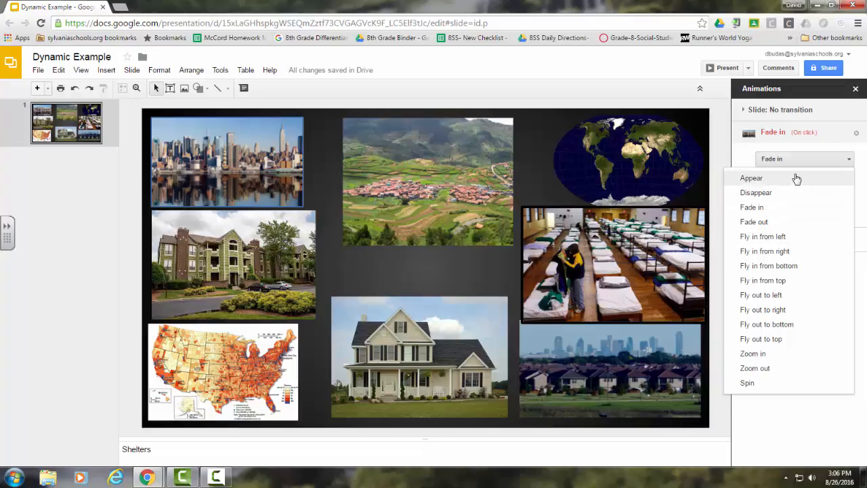
click(769, 207)
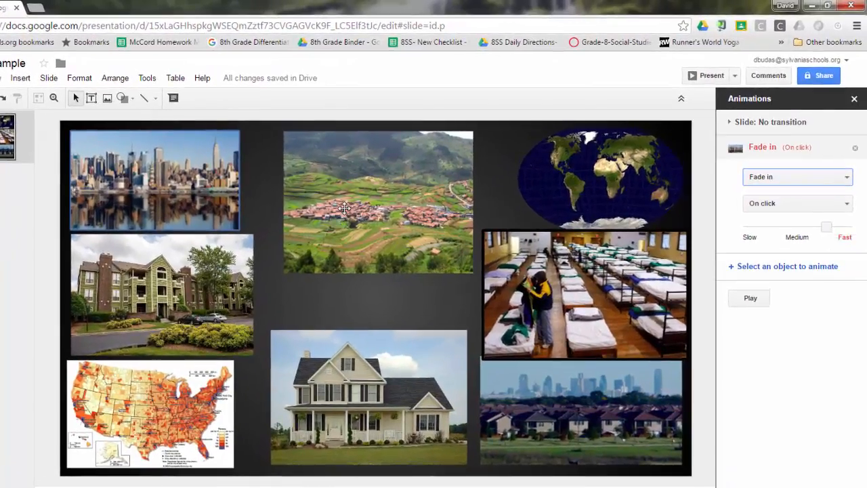
click(344, 208)
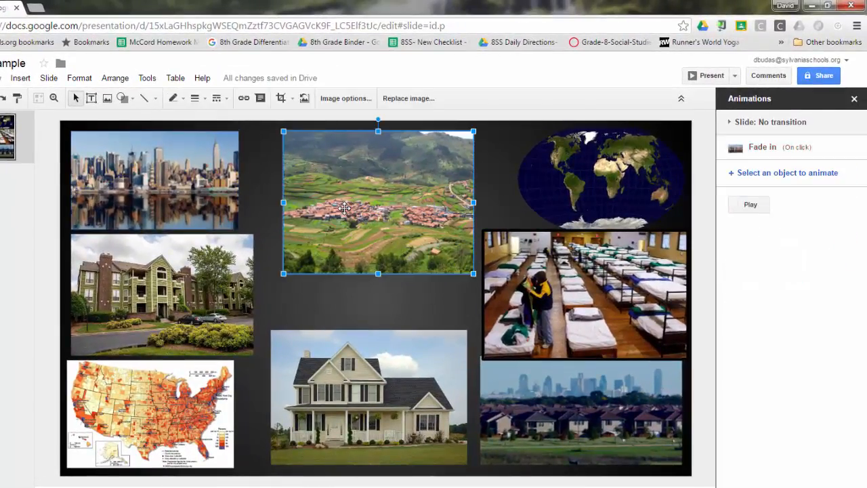
click(769, 175)
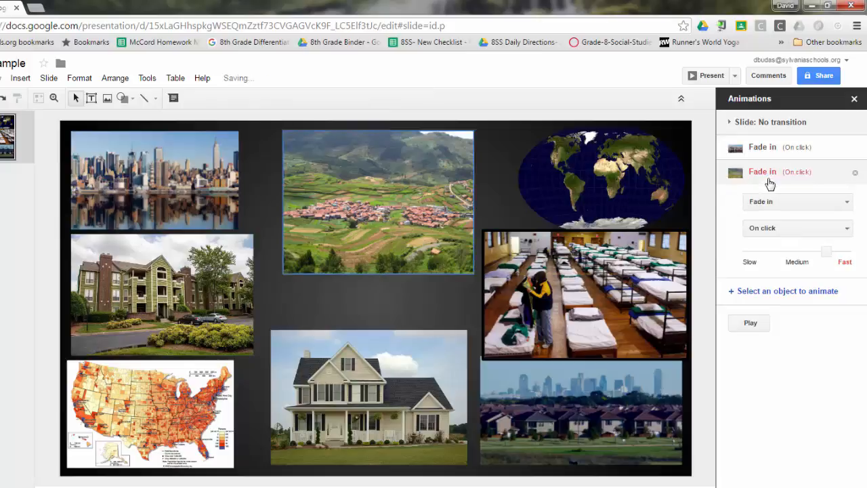
click(574, 190)
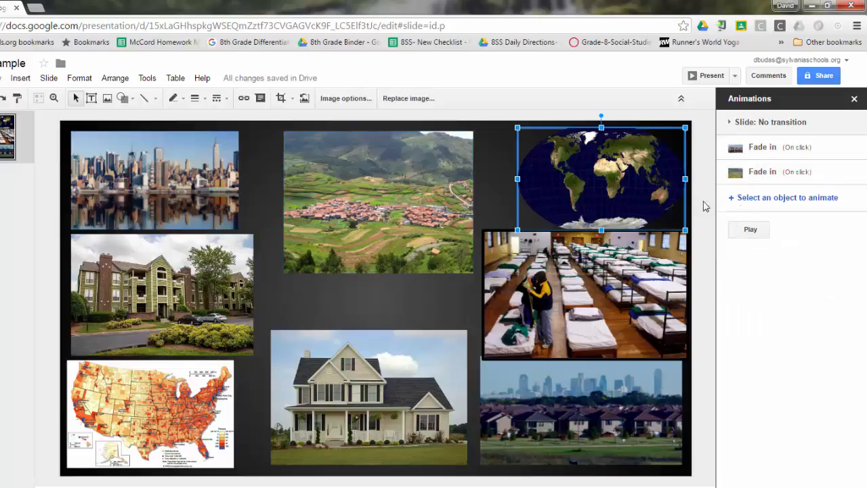
click(770, 198)
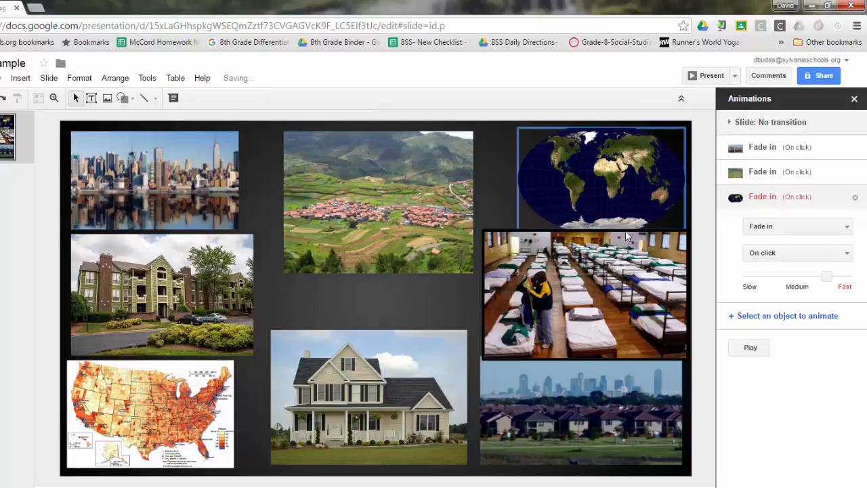
click(162, 284)
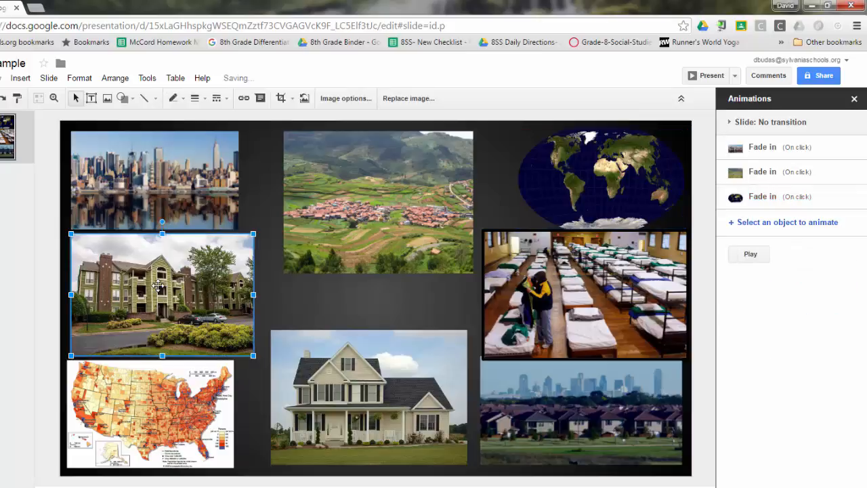
click(785, 222)
Step: Add on-click Fade in animations to the shelter, US map, white house and suburb images
click(613, 264)
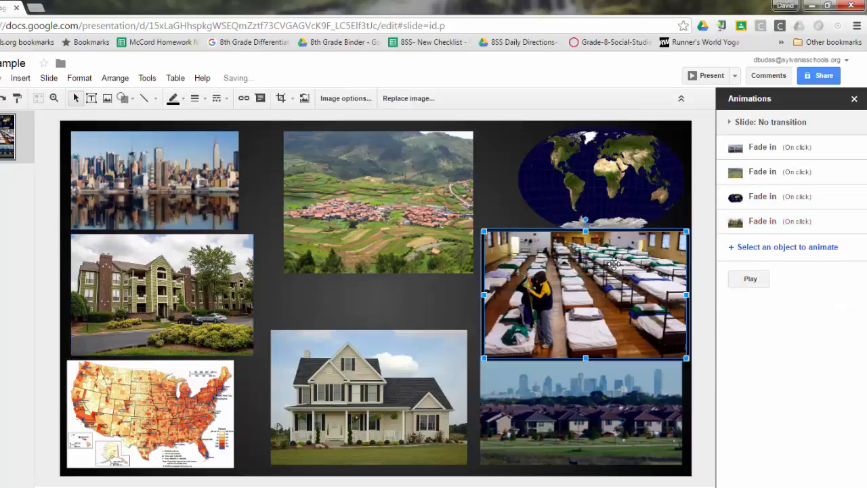
click(767, 245)
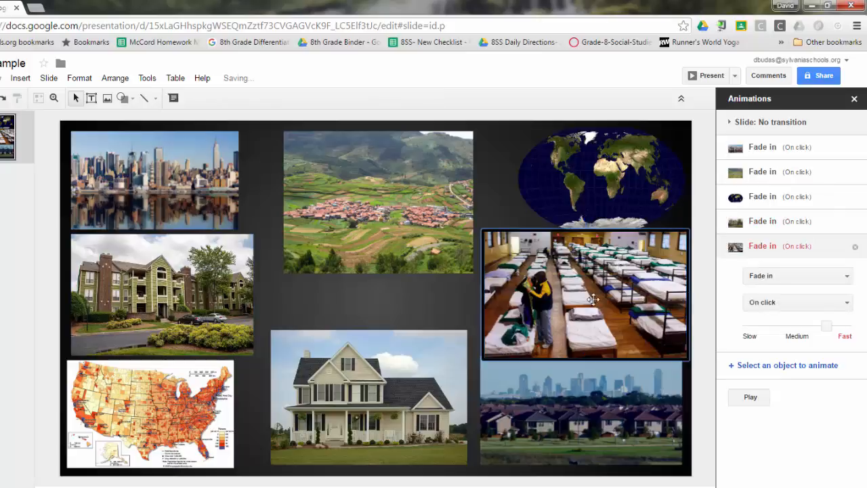
click(187, 384)
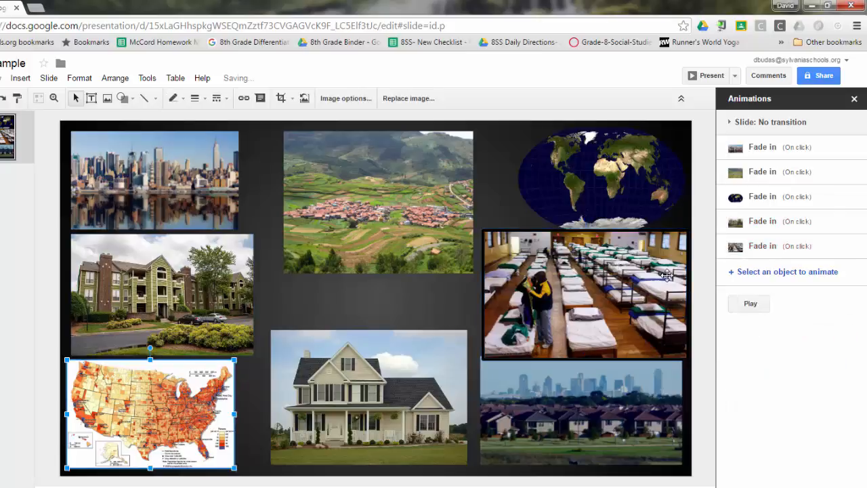
click(801, 272)
click(339, 384)
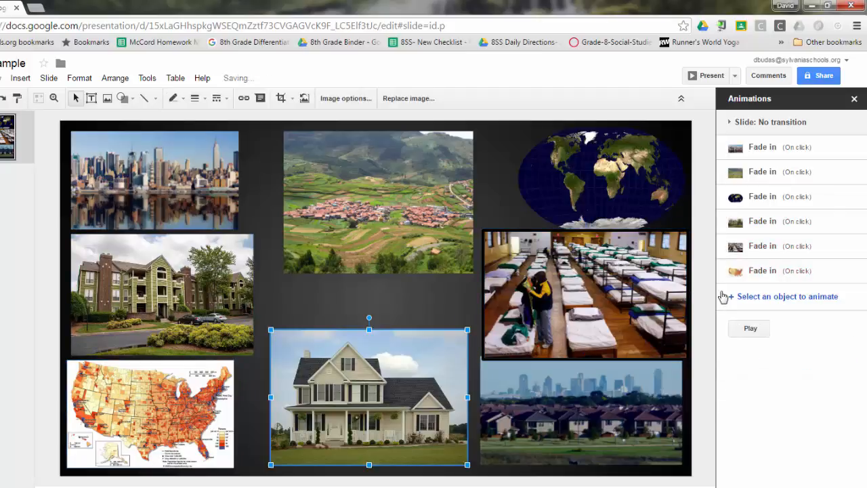
click(775, 299)
click(614, 400)
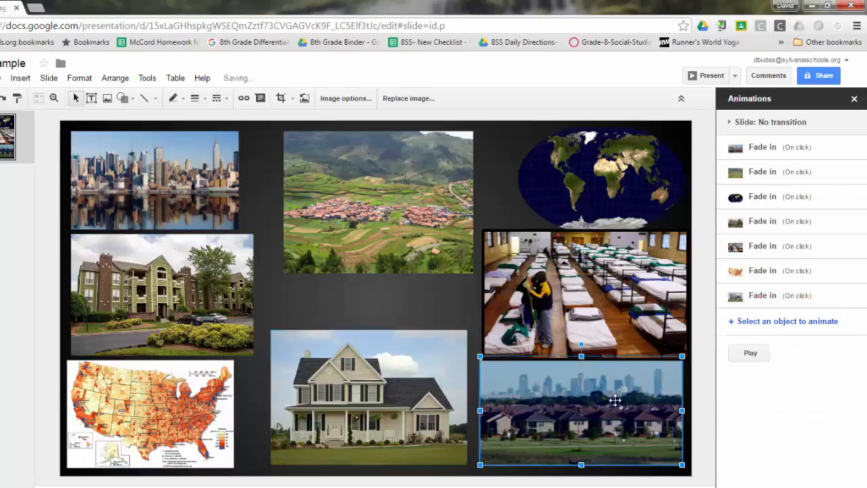
click(762, 322)
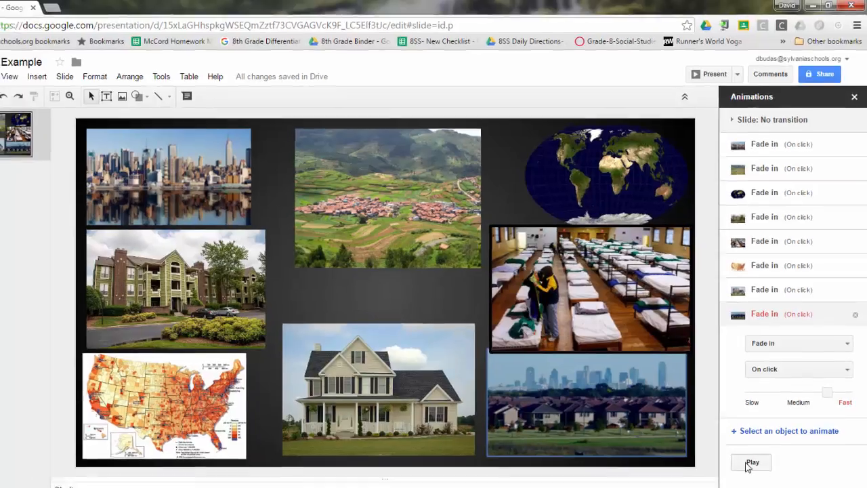
Step: Play a preview of the slide's animation sequence and stop it
click(751, 463)
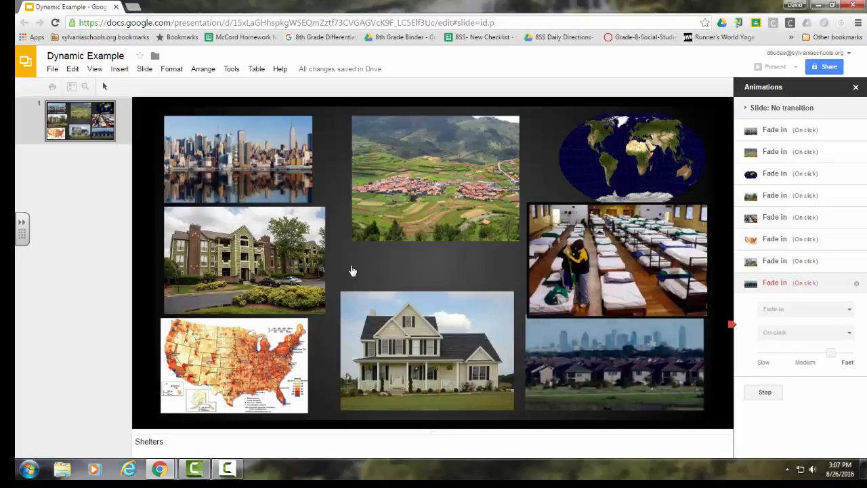
click(848, 137)
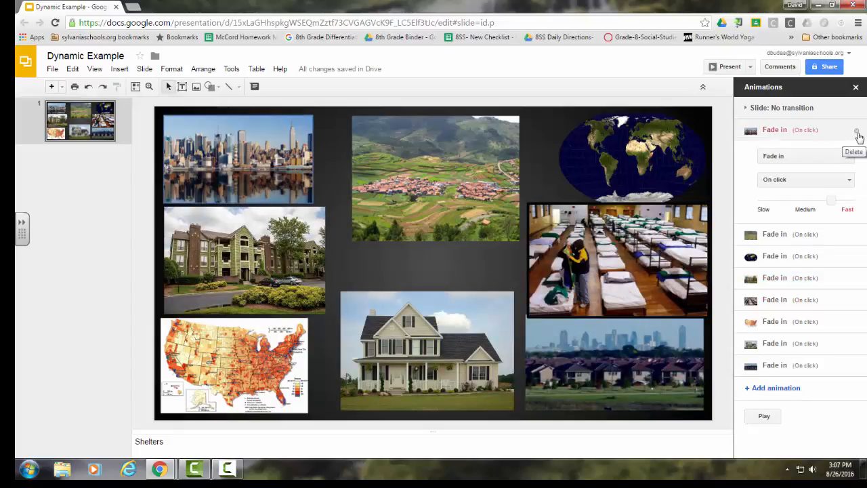
Step: Delete all the Fade in animations from the slide
click(857, 133)
click(857, 132)
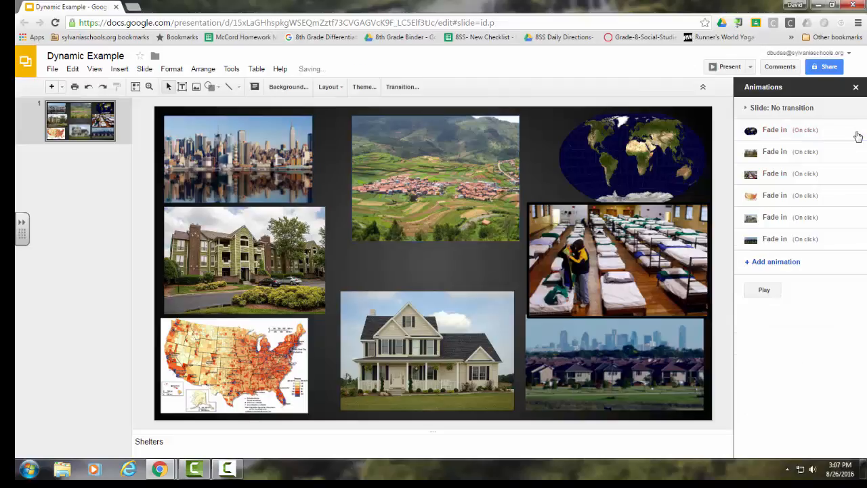
click(858, 136)
click(857, 132)
click(858, 135)
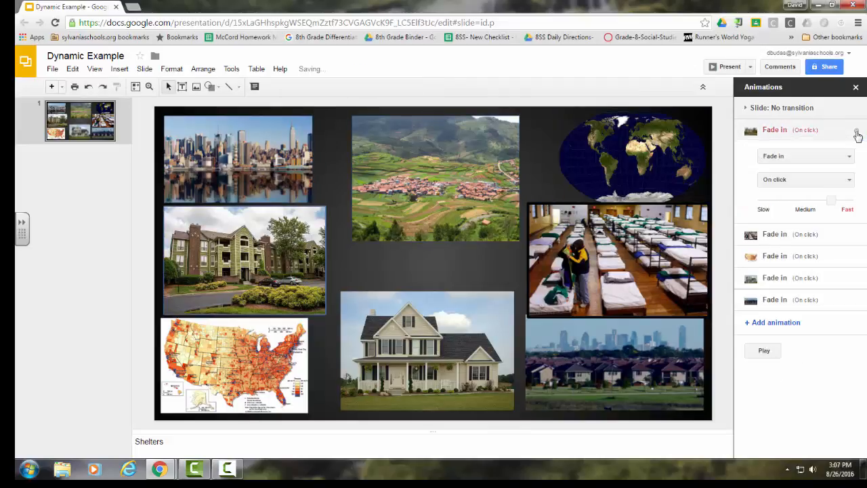
click(858, 133)
click(858, 135)
click(857, 133)
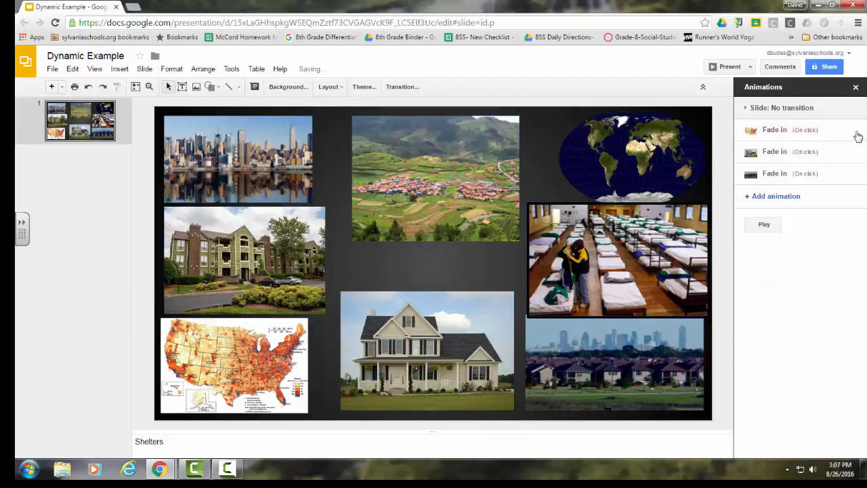
click(858, 136)
click(858, 135)
click(857, 135)
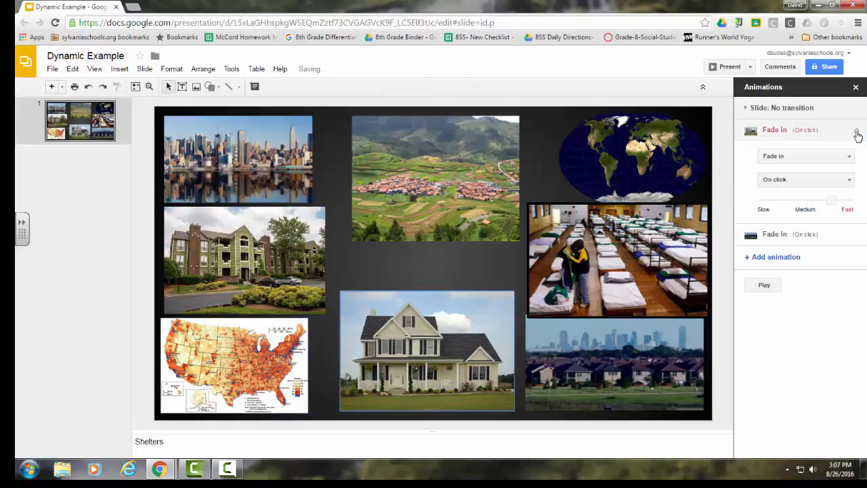
click(857, 133)
click(858, 136)
click(857, 133)
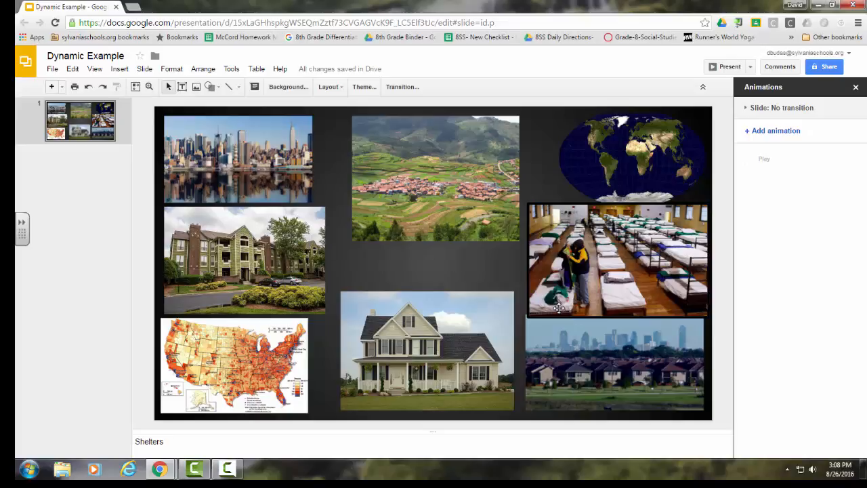
Step: Duplicate the photo collage slide
click(72, 130)
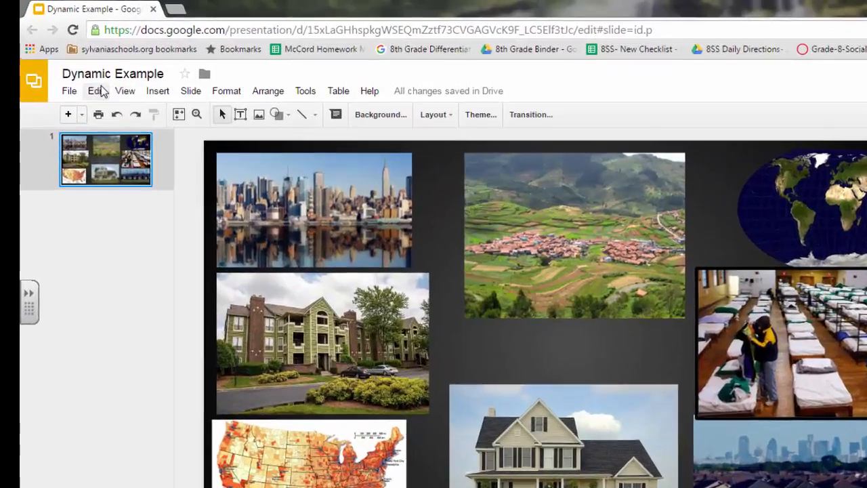
click(101, 91)
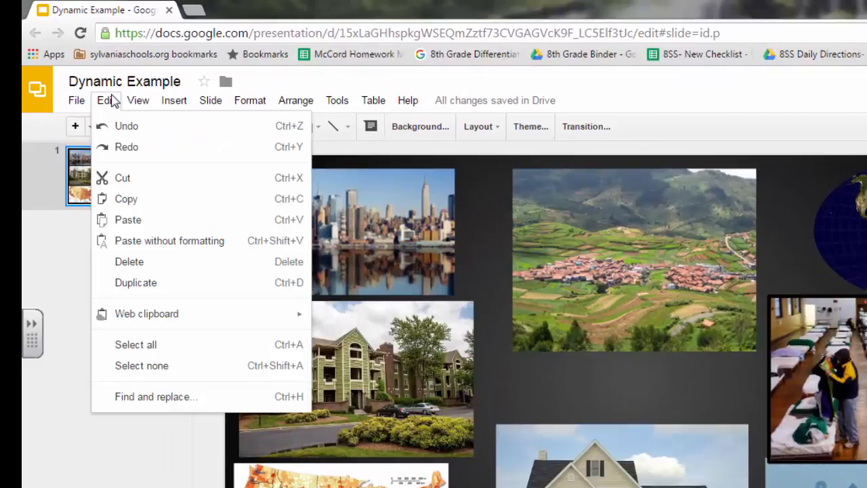
click(202, 285)
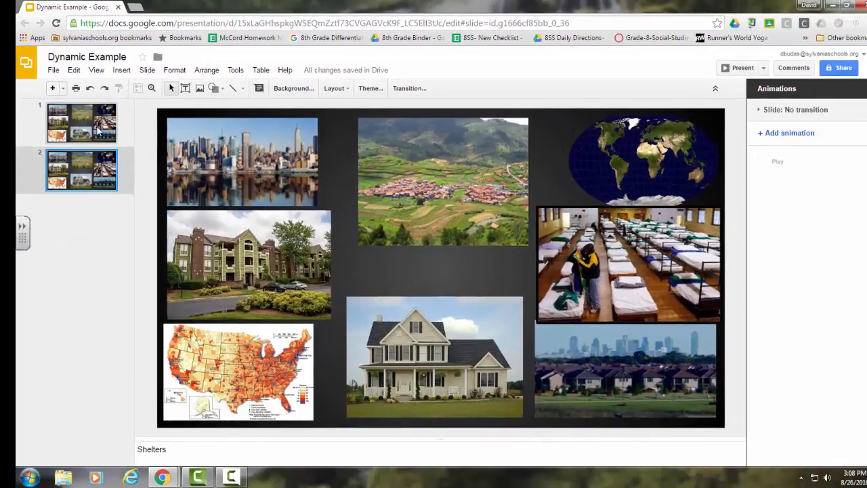
Step: On the first slide, enlarge the shelter photo proportionally to cover most of the collage and centre it on the slide
click(98, 131)
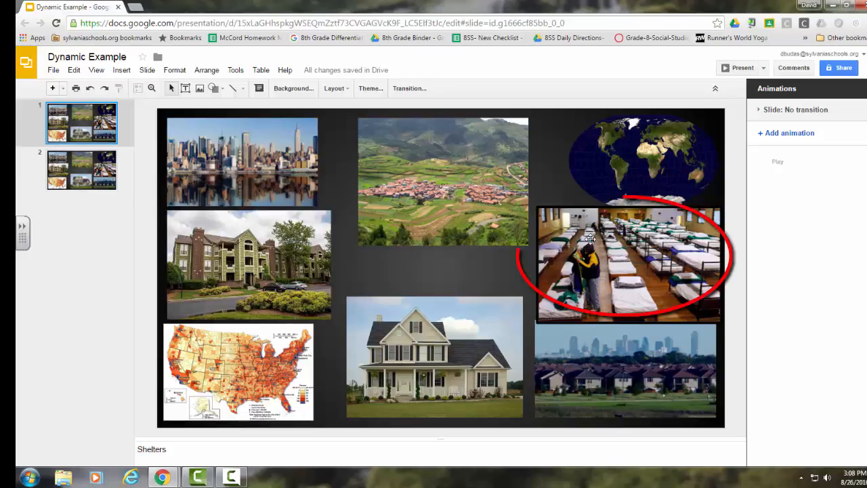
drag(590, 239, 269, 185)
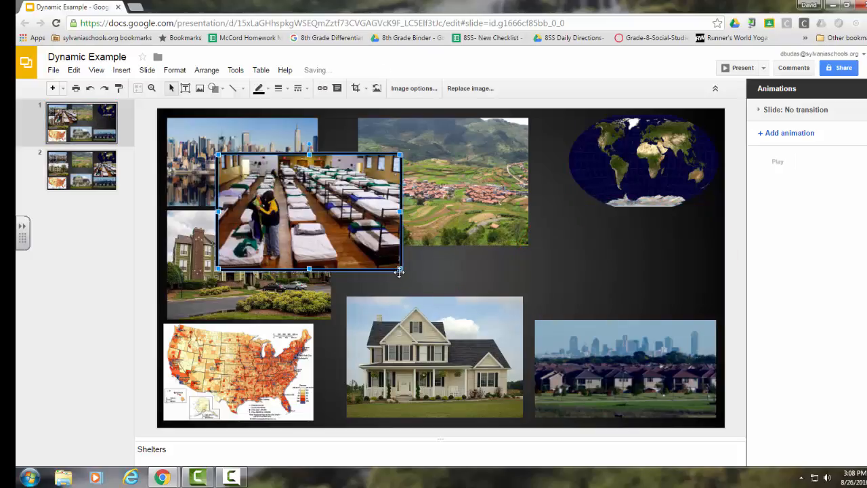
drag(399, 271, 655, 428)
drag(654, 383, 654, 383)
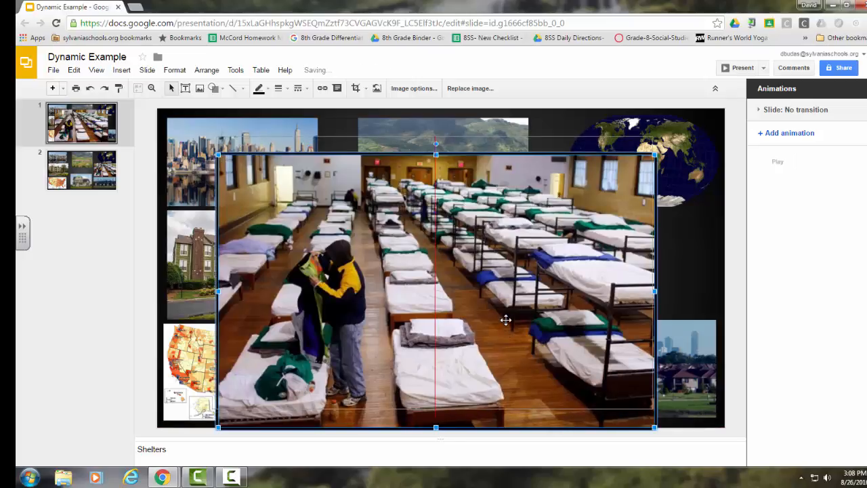
drag(506, 318, 505, 315)
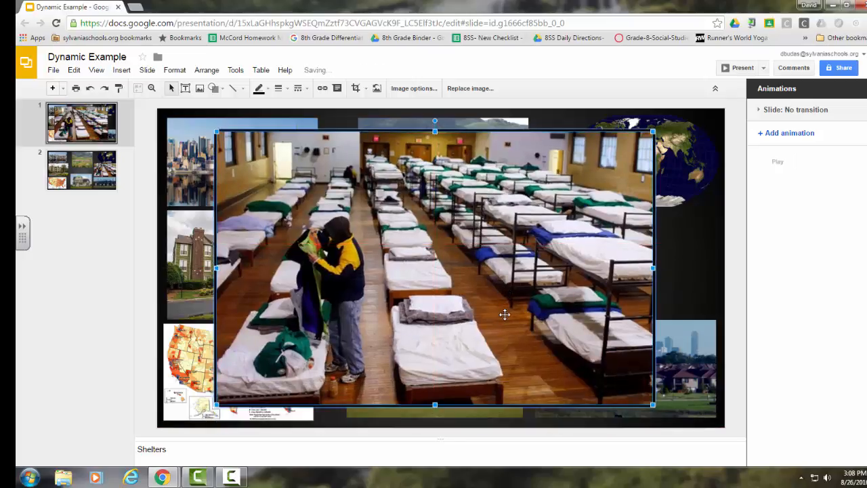
Step: Duplicate the first slide with the enlarged shelter photo
click(64, 207)
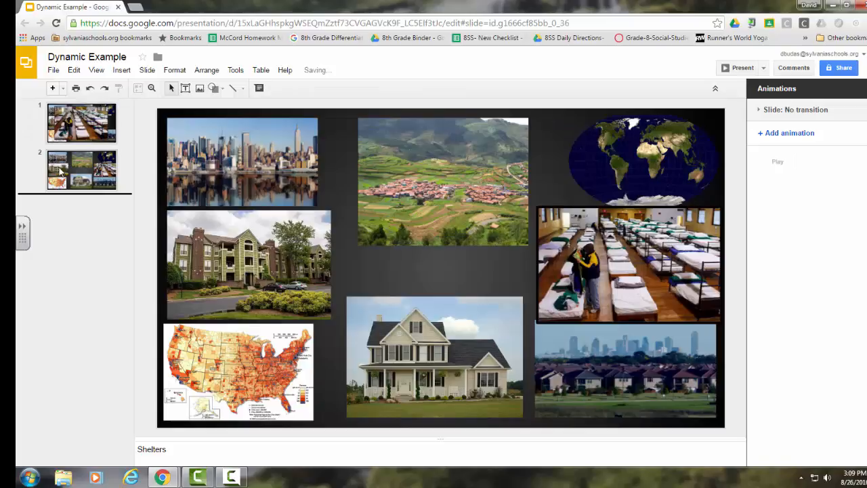
click(76, 139)
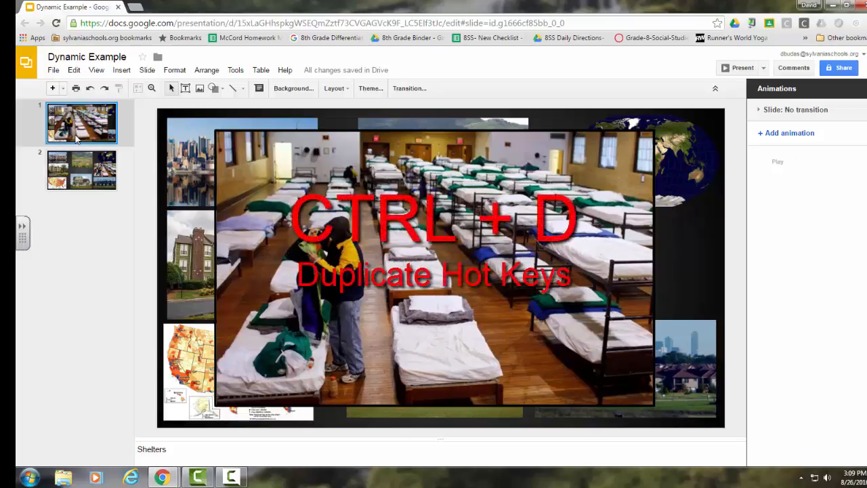
key(ctrl+d)
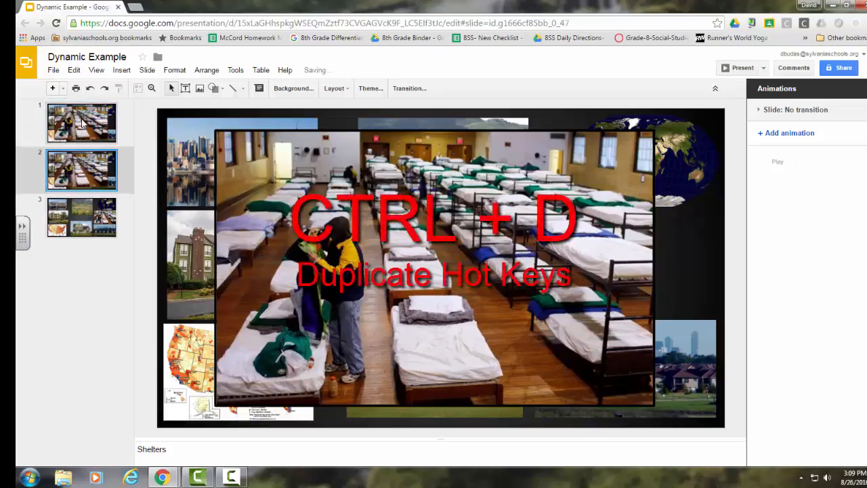
Step: Delete the enlarged shelter photo from the first slide
click(80, 127)
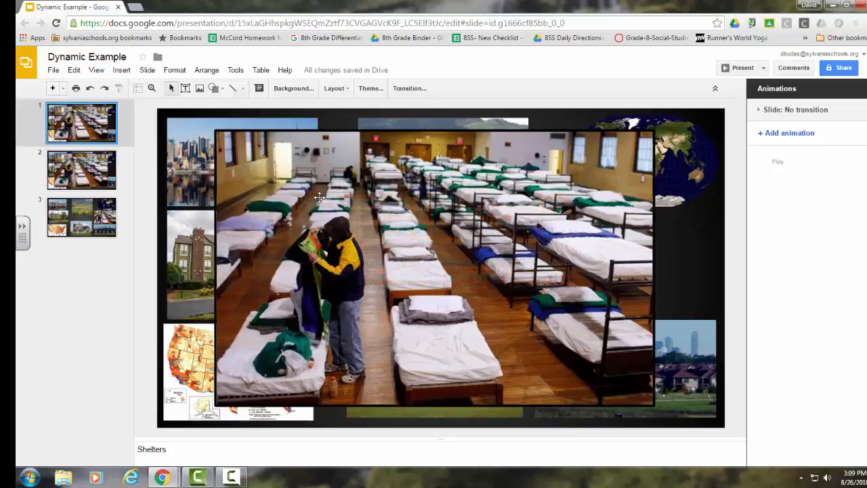
click(319, 197)
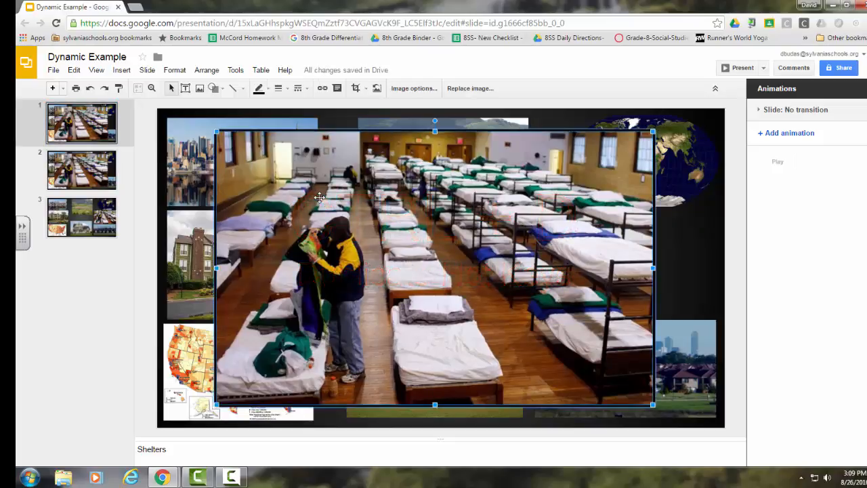
key(Delete)
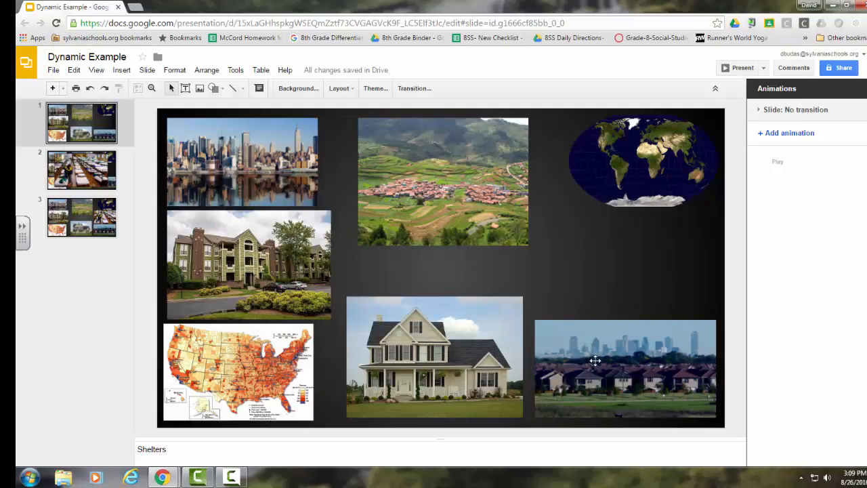
Step: Enlarge the apartment building photo on the first slide to cover most of the collage and centre it
drag(263, 288, 317, 218)
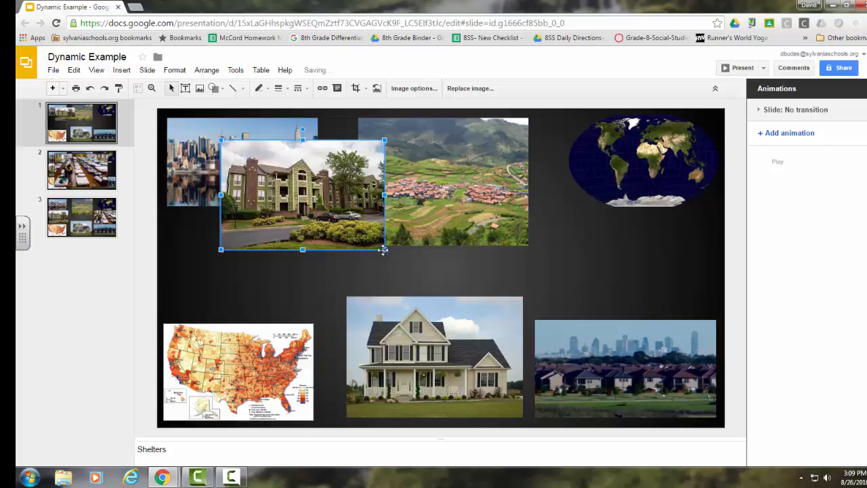
drag(385, 250, 651, 371)
mouse_move(501, 330)
mouse_down()
mouse_move(510, 311)
mouse_move(509, 318)
mouse_up()
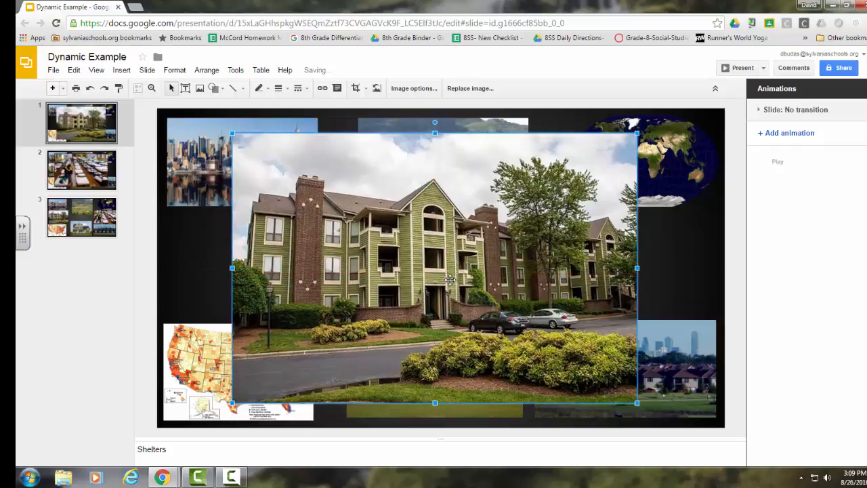
Step: Duplicate the first slide, and delete the enlarged apartment building photo from the original first slide
click(95, 139)
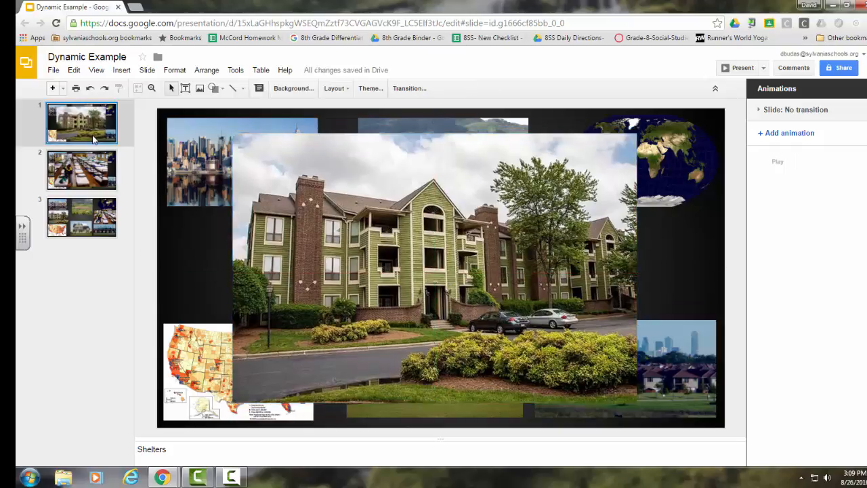
key(ctrl+d)
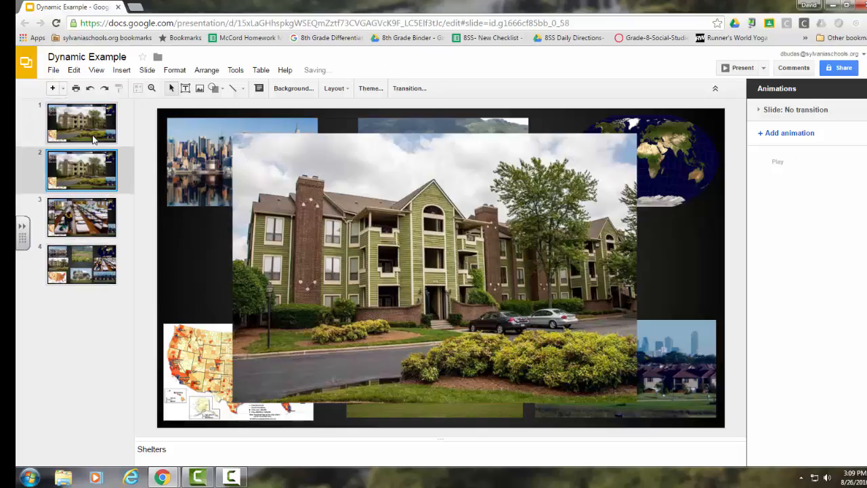
click(89, 128)
click(393, 240)
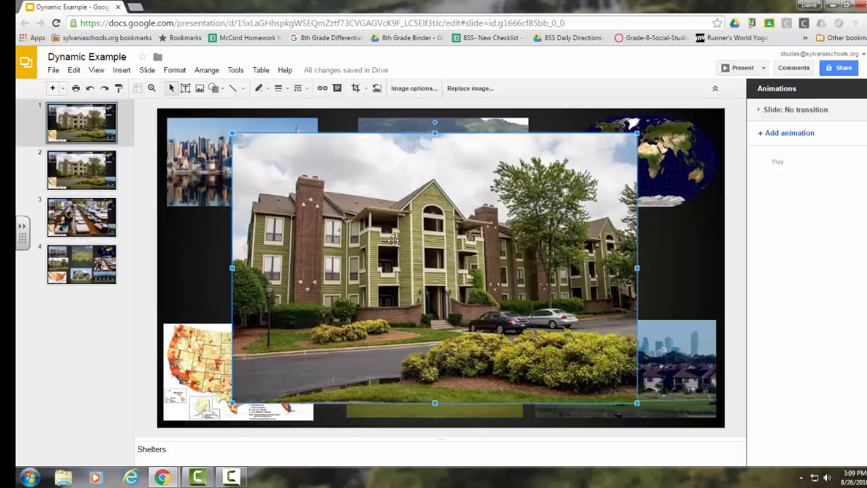
key(Delete)
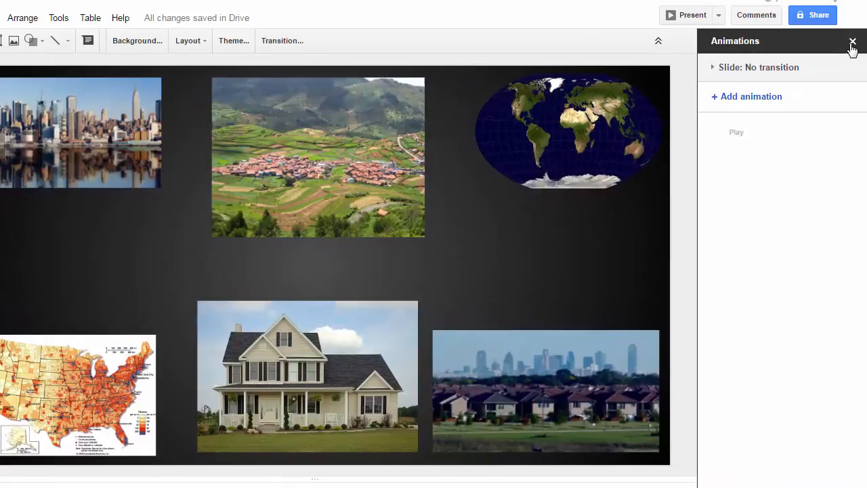
Step: Darken the city skyline photo with water reflections on the first slide by lowering its brightness in the image options
click(852, 42)
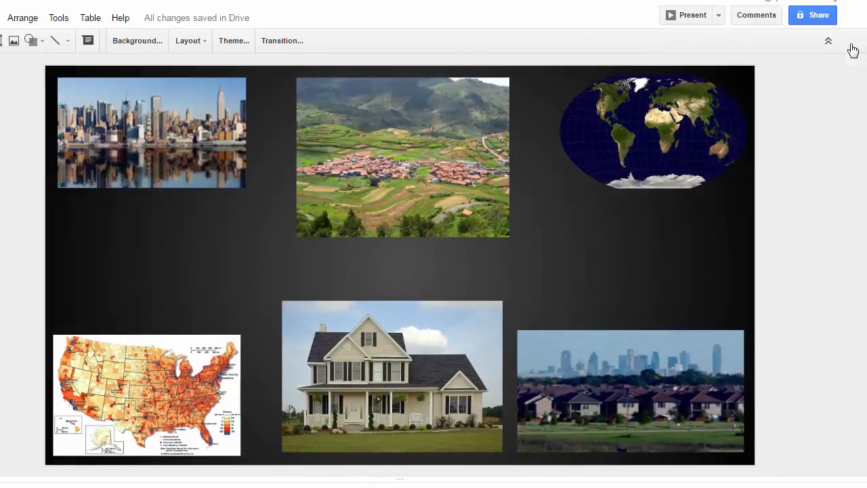
click(159, 145)
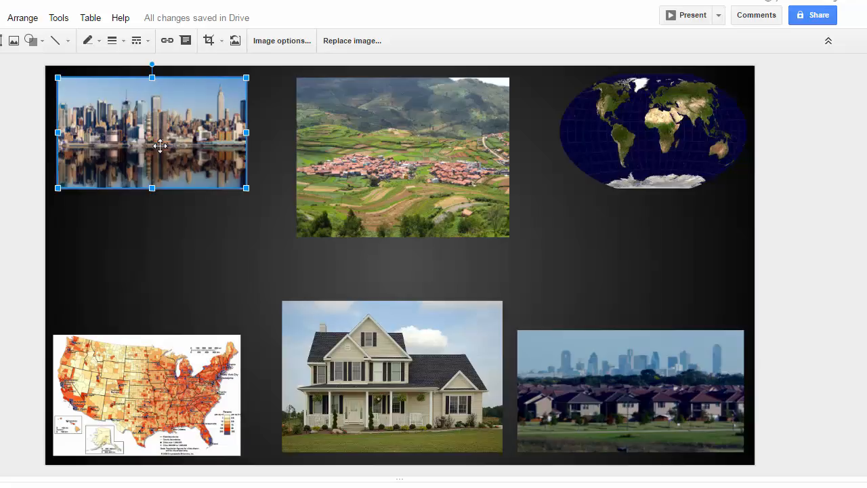
click(282, 42)
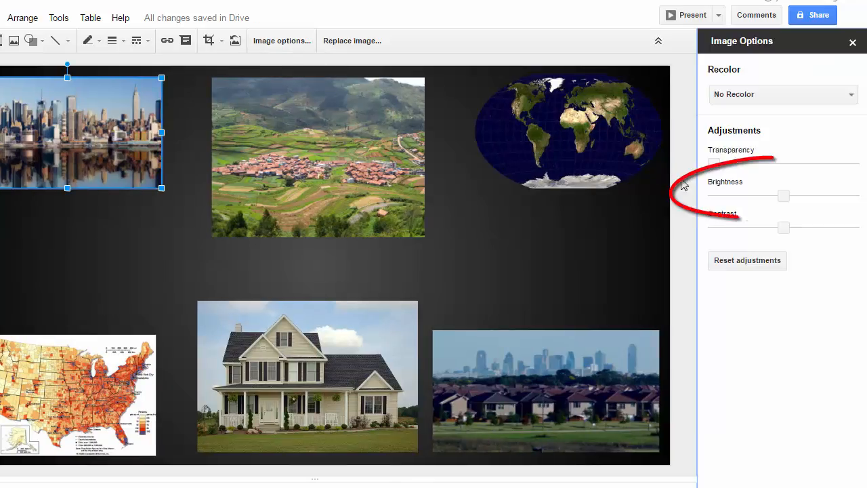
click(744, 197)
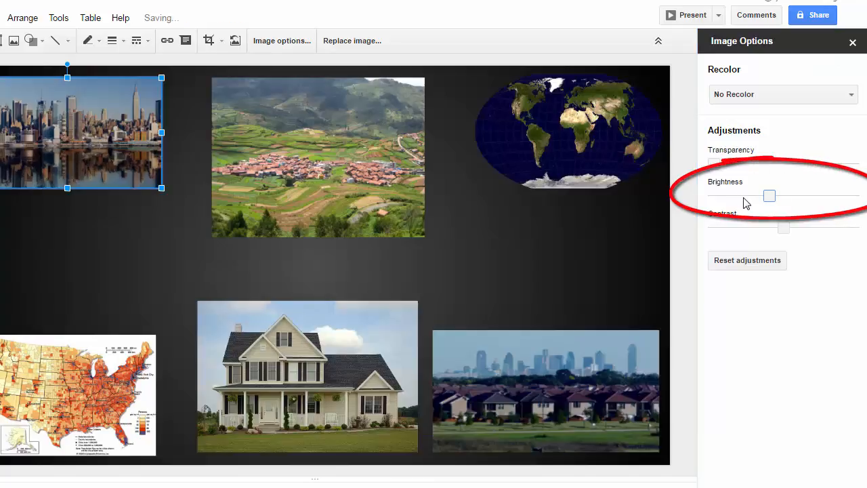
drag(744, 202, 742, 196)
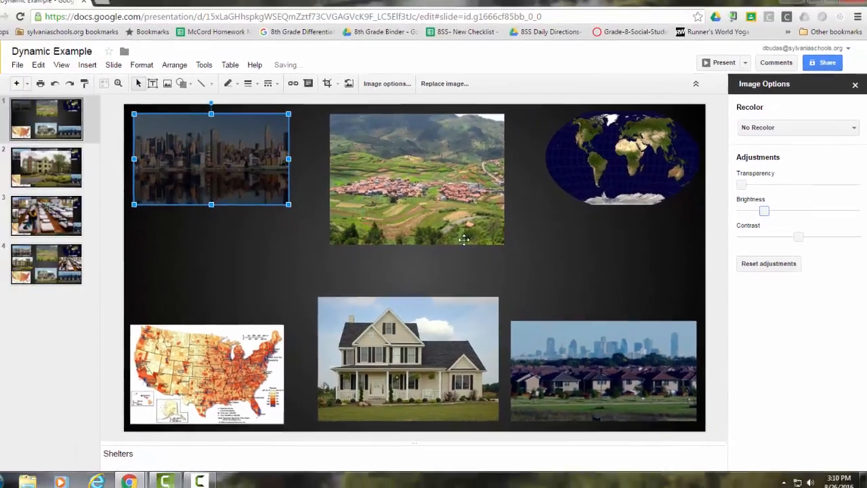
click(111, 248)
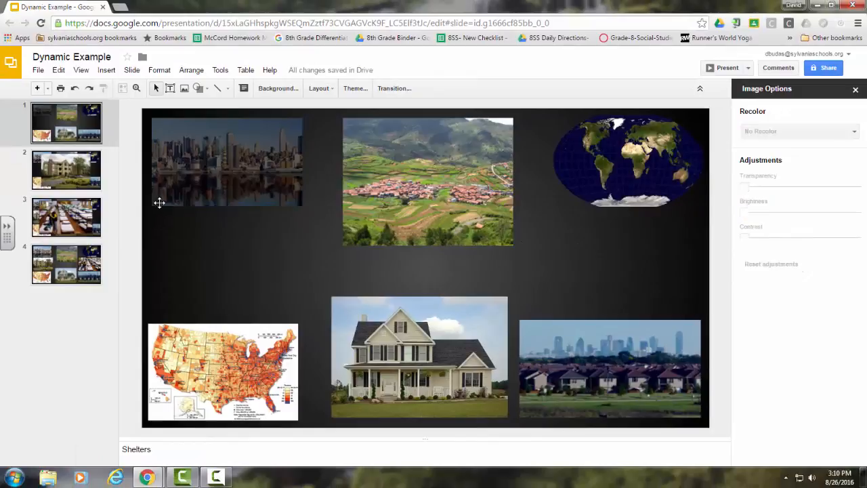
Step: Lower the brightness of the hillside village photo on the first slide to darken it against the background
click(422, 177)
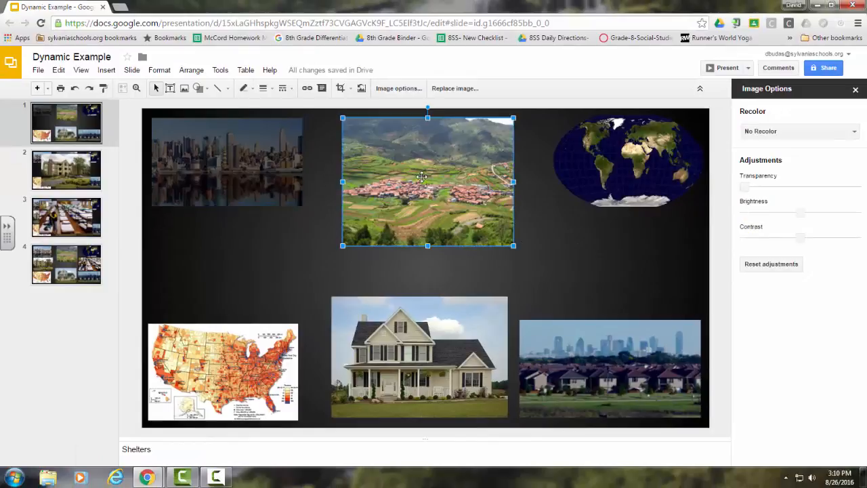
click(768, 211)
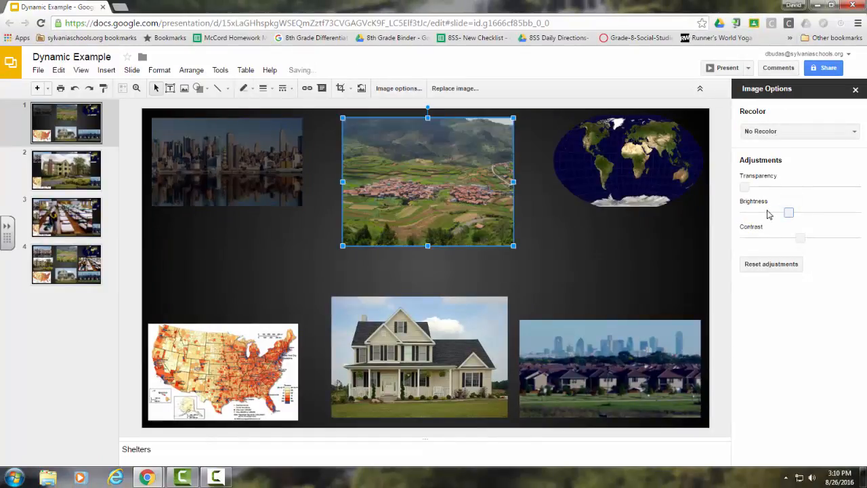
click(767, 211)
click(768, 213)
Step: Lower the brightness of the world map image on the first slide
click(632, 178)
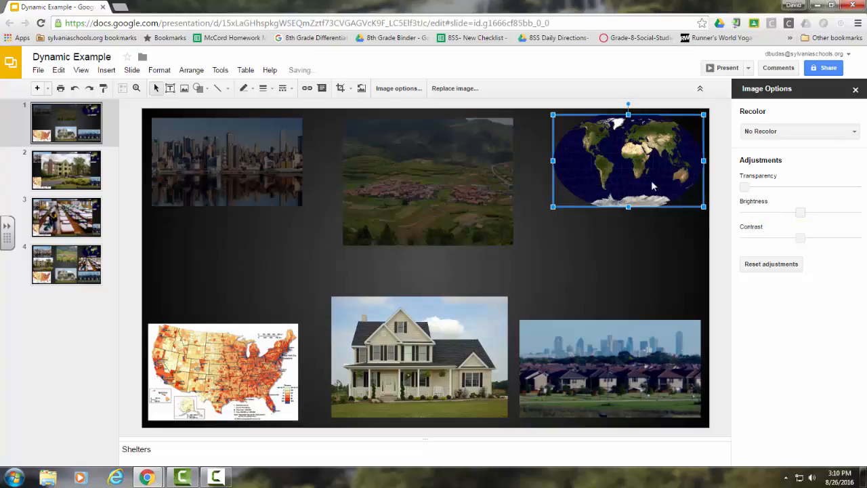
click(762, 213)
click(762, 212)
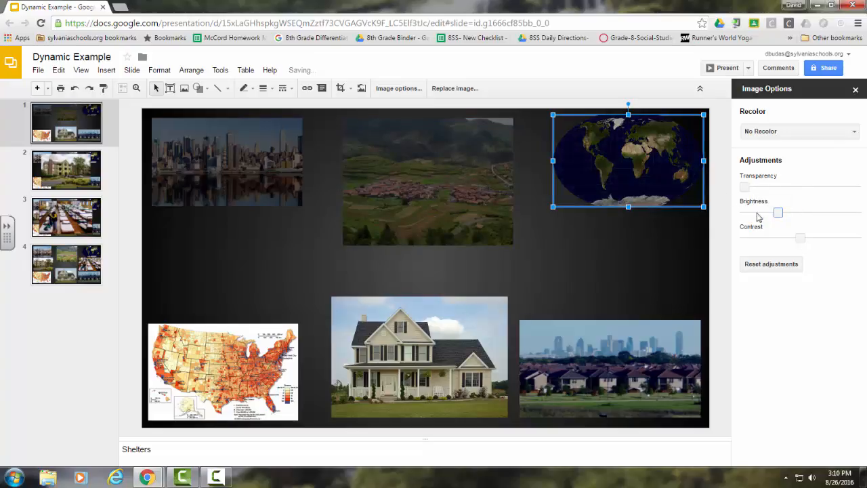
Step: Lower the brightness of the United States map on the first slide until it looks dimmed
click(265, 371)
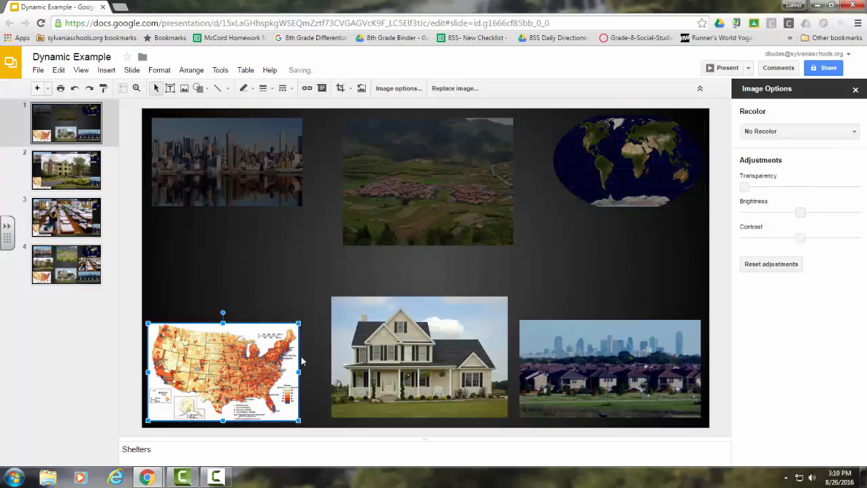
click(768, 214)
click(768, 213)
click(762, 213)
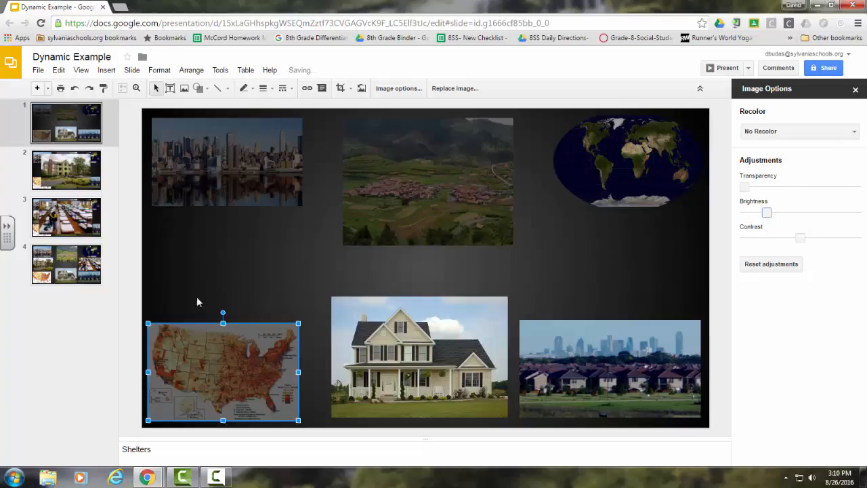
Step: Darken the white farmhouse photo on the first slide by lowering its brightness
click(412, 344)
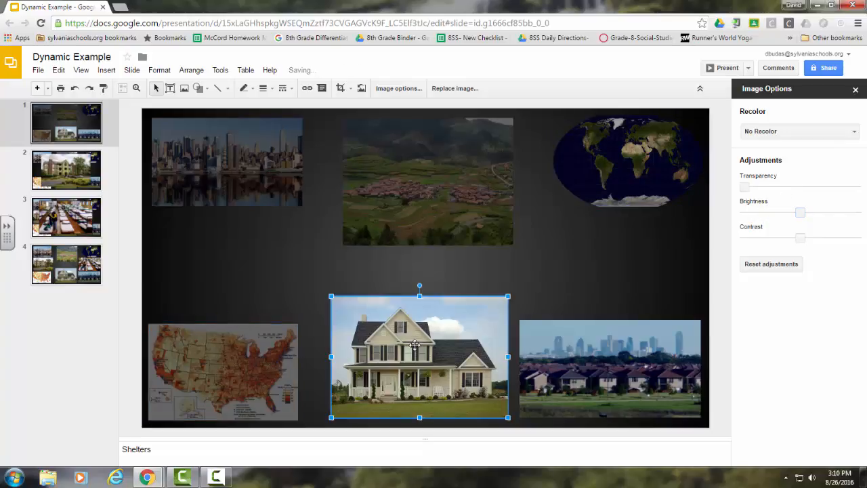
click(777, 213)
click(770, 213)
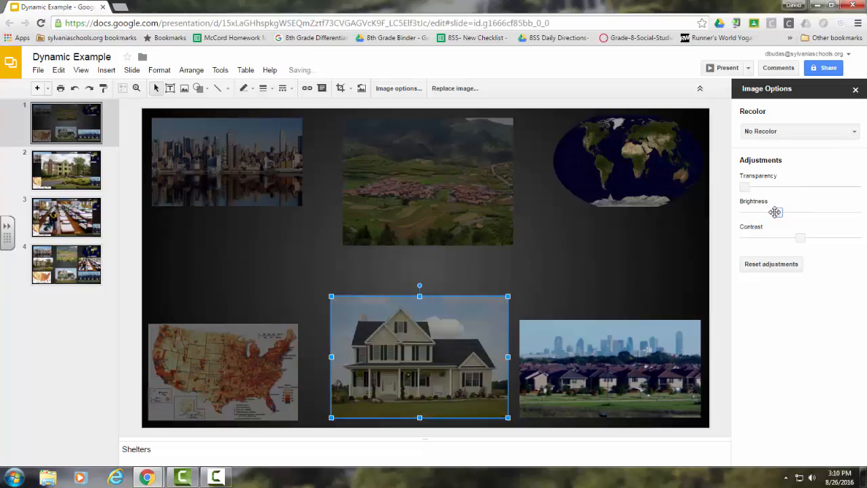
click(765, 215)
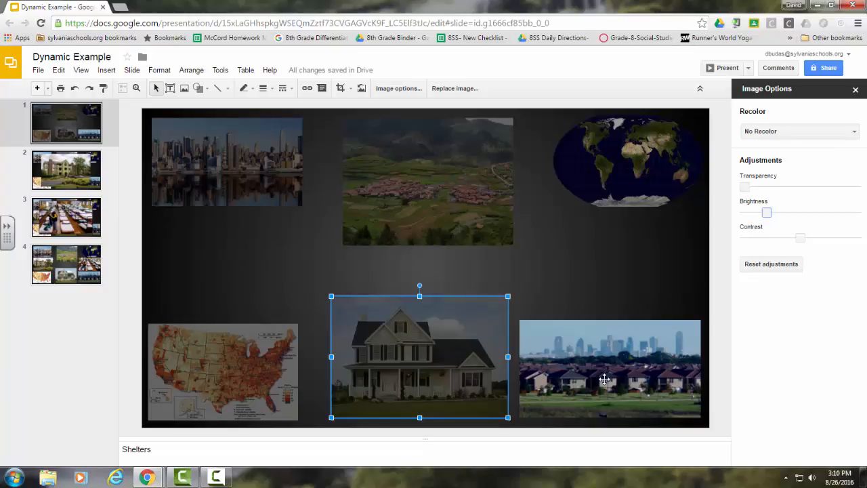
Step: Move and enlarge the suburban houses photo to cover most of the collage, and bring it to the front
drag(604, 380, 297, 229)
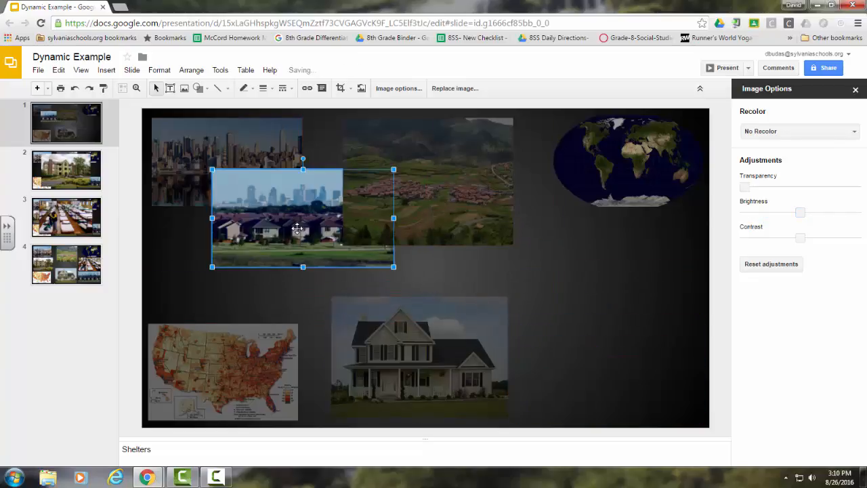
drag(392, 264, 639, 399)
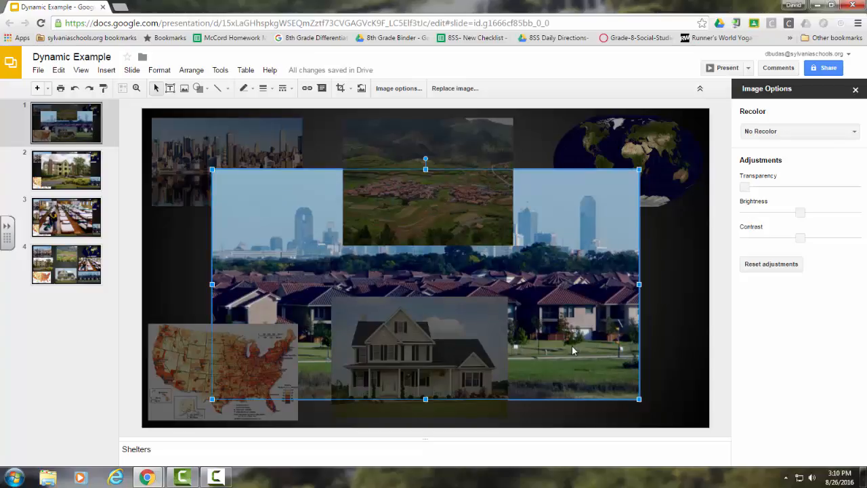
key(ctrl+shift+Up)
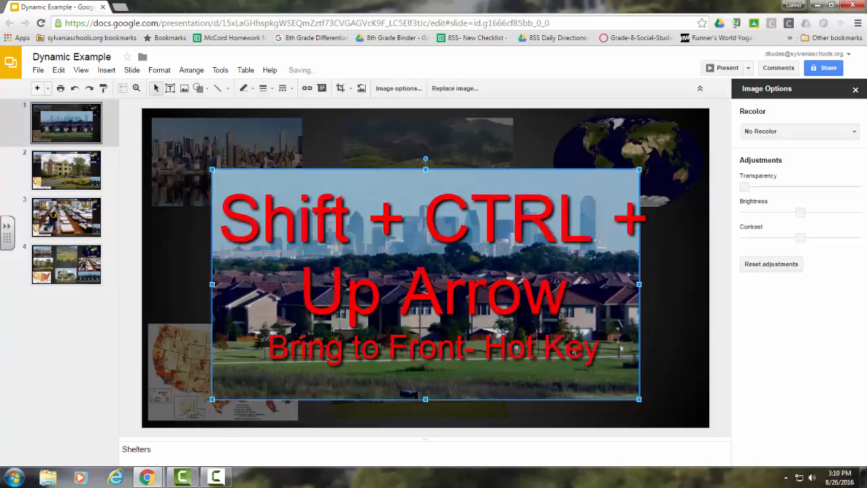
right_click(572, 352)
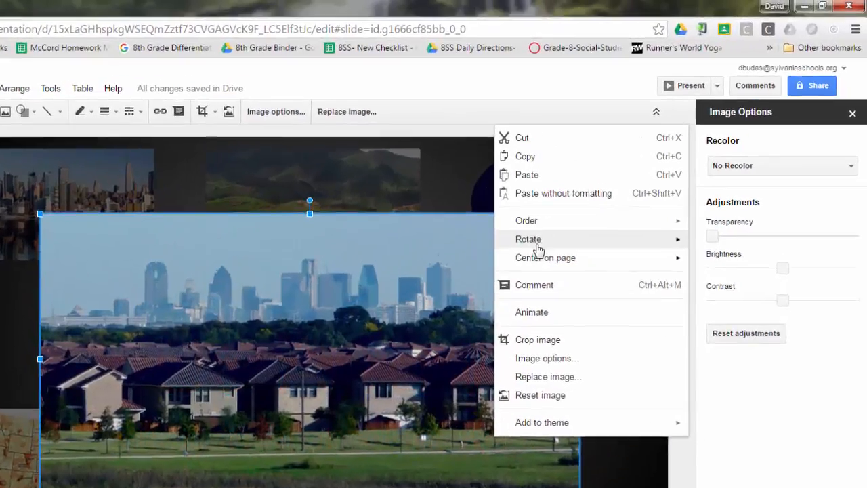
mouse_move(607, 198)
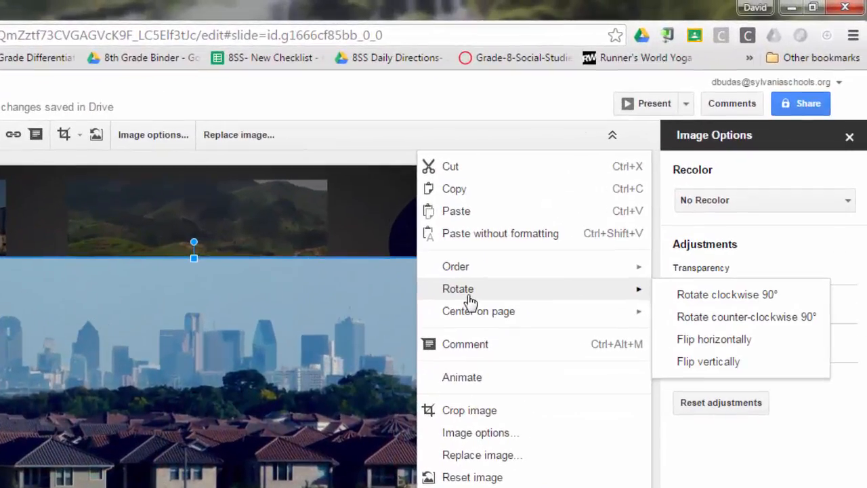
mouse_move(469, 273)
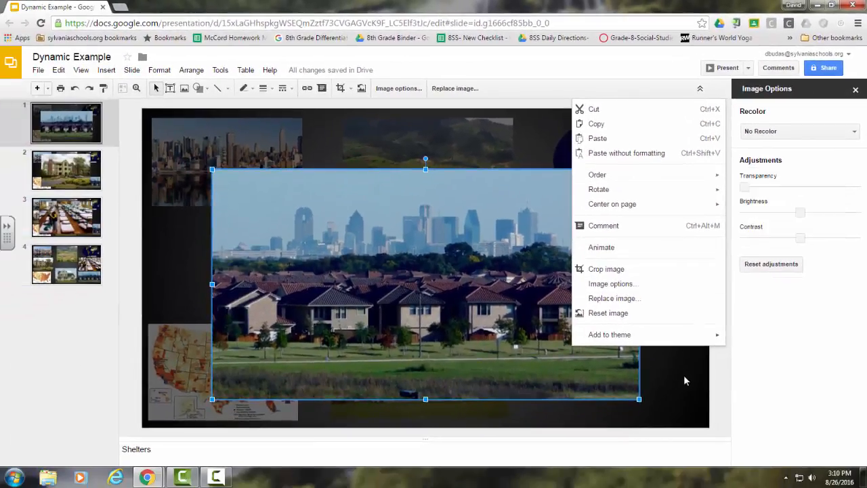
click(671, 404)
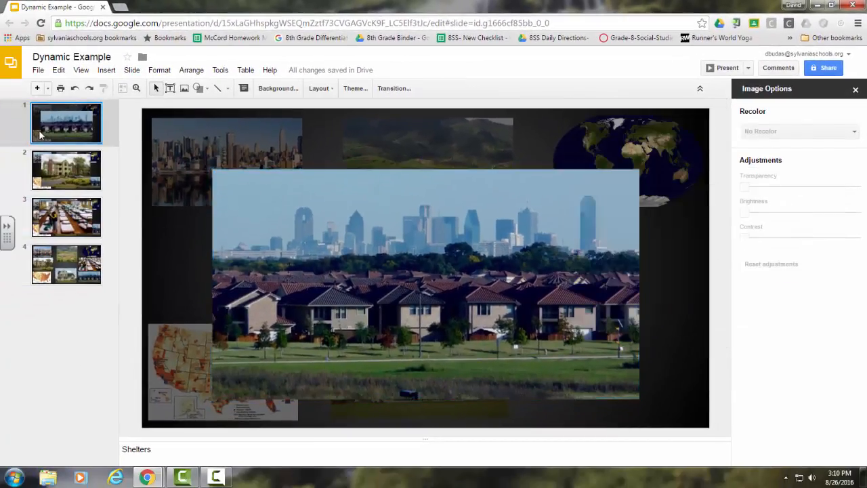
Step: Centre the enlarged suburban houses photo on the first slide, and duplicate the slide
drag(378, 291, 379, 278)
click(97, 140)
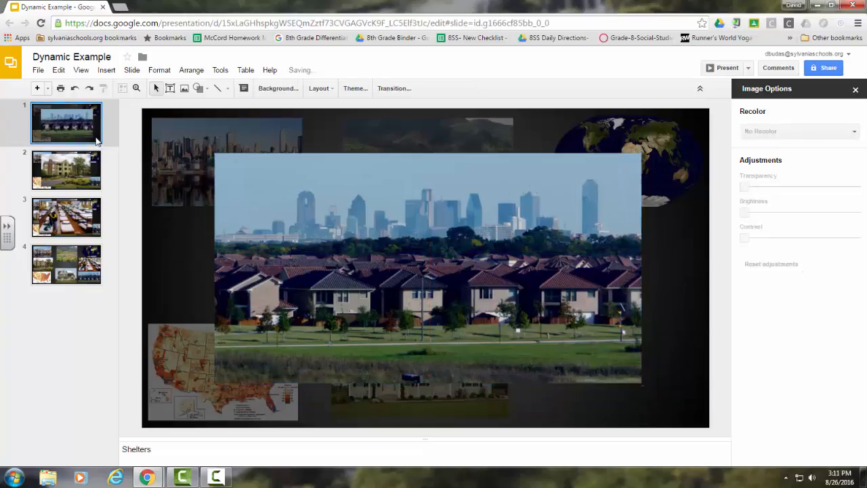
key(ctrl+d)
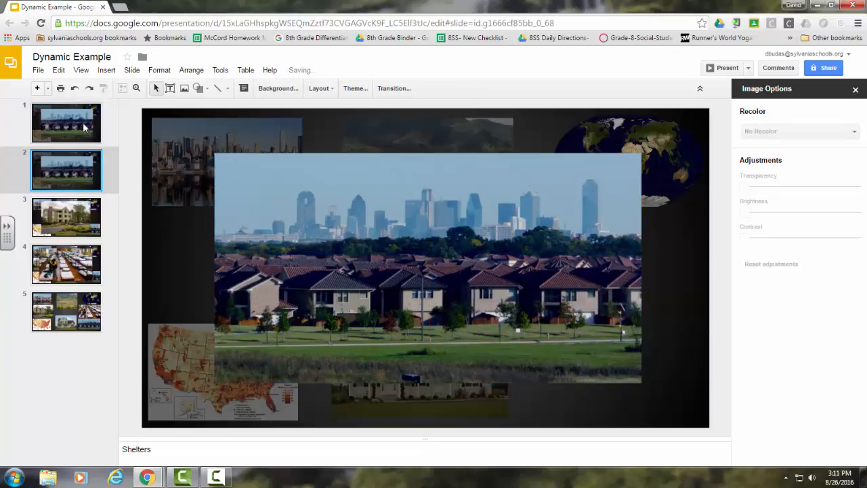
Step: Delete the enlarged suburban houses photo from the first slide
click(87, 129)
click(384, 213)
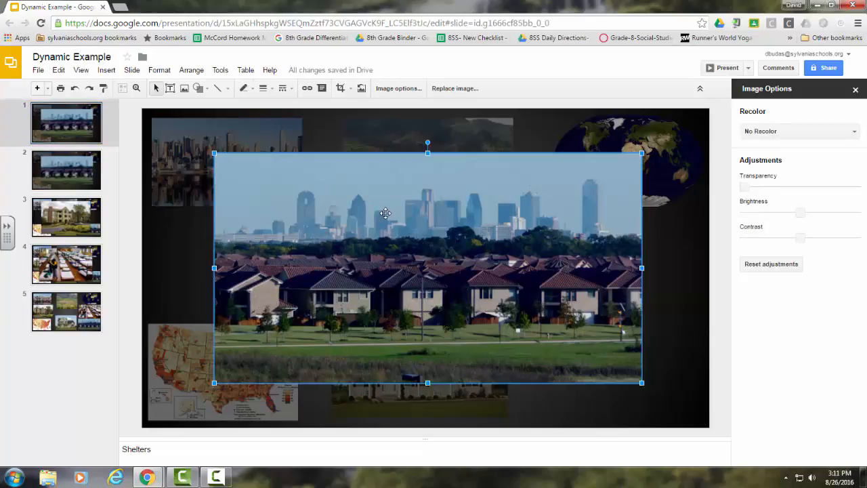
key(Delete)
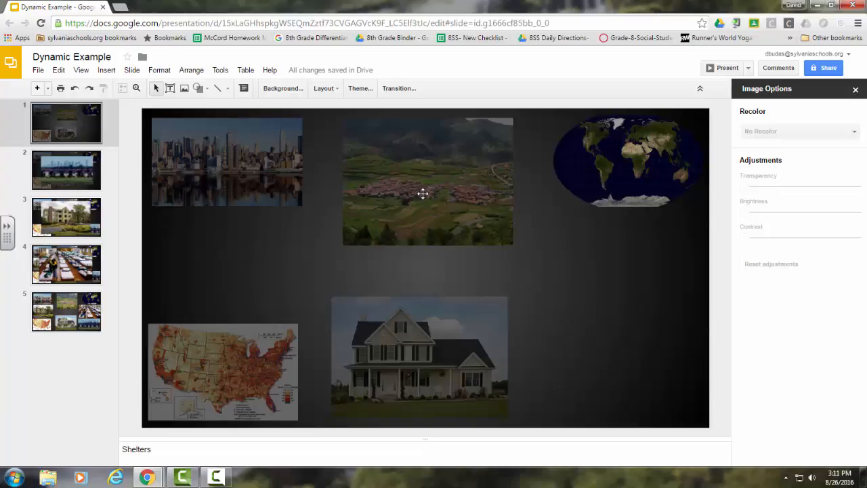
Step: Reset the image adjustments of the hillside village photo, and enlarge it to cover most of the collage, centred on the slide
drag(430, 191, 337, 213)
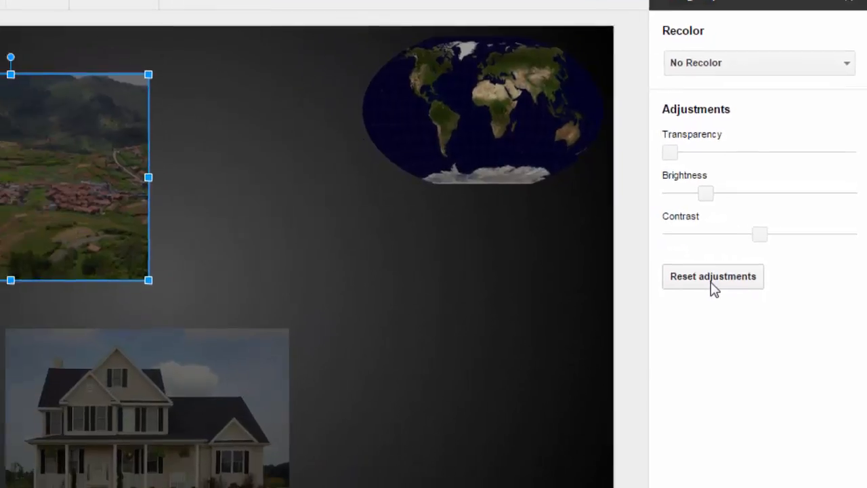
click(697, 282)
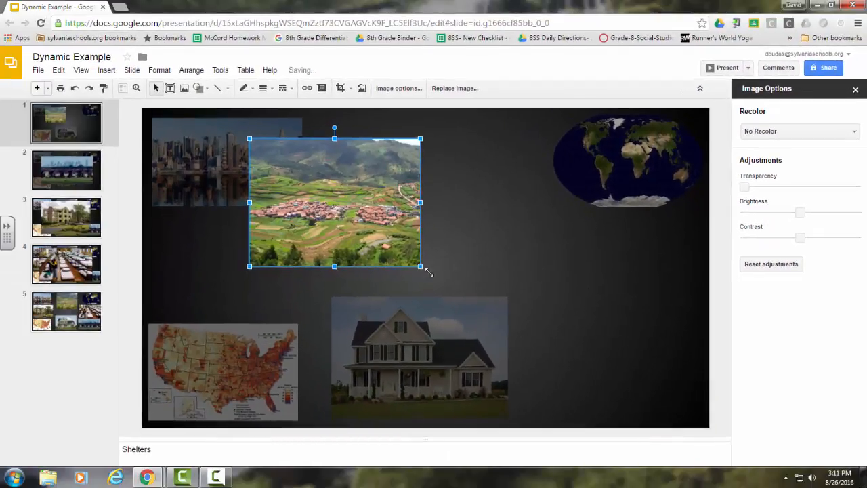
drag(420, 267, 618, 345)
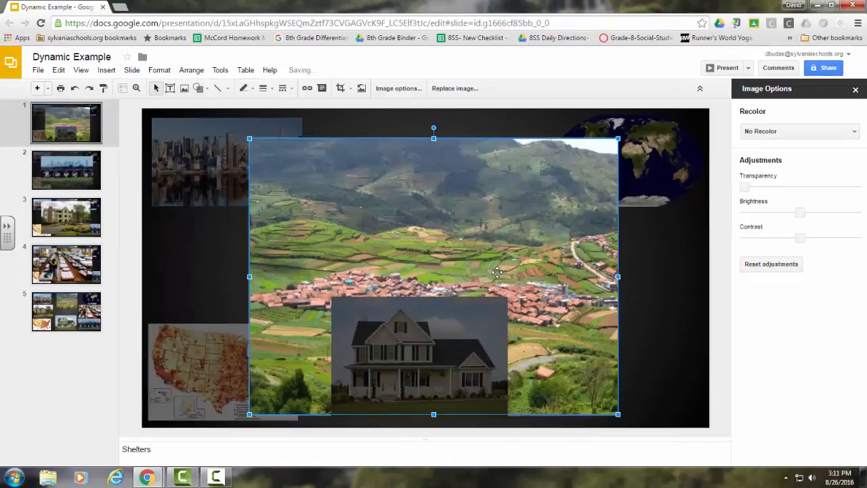
drag(498, 272, 492, 260)
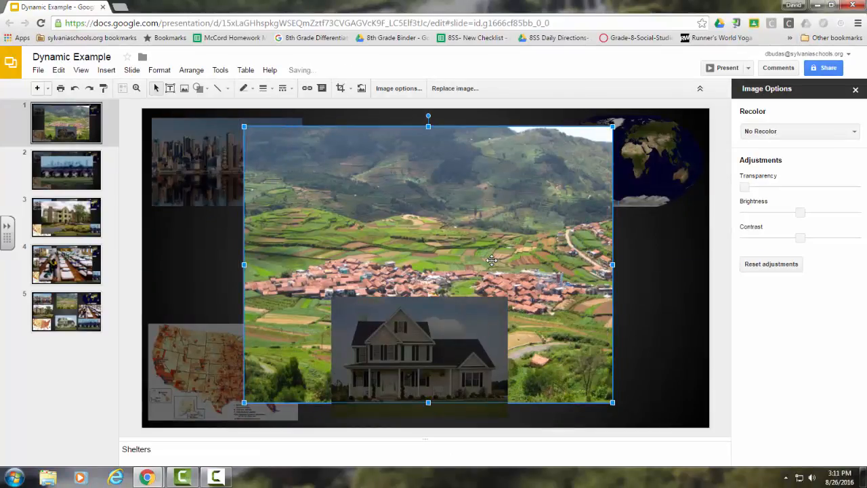
Step: Bring the enlarged hillside village photo to the front of the other images
right_click(493, 260)
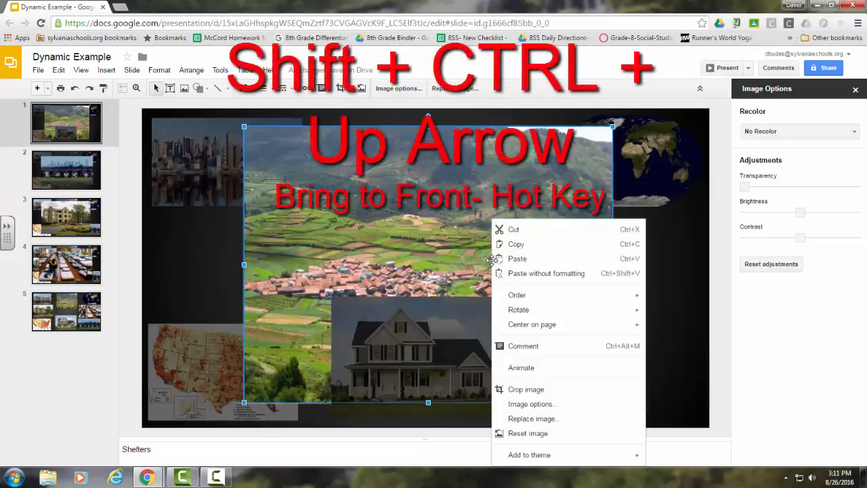
mouse_move(521, 295)
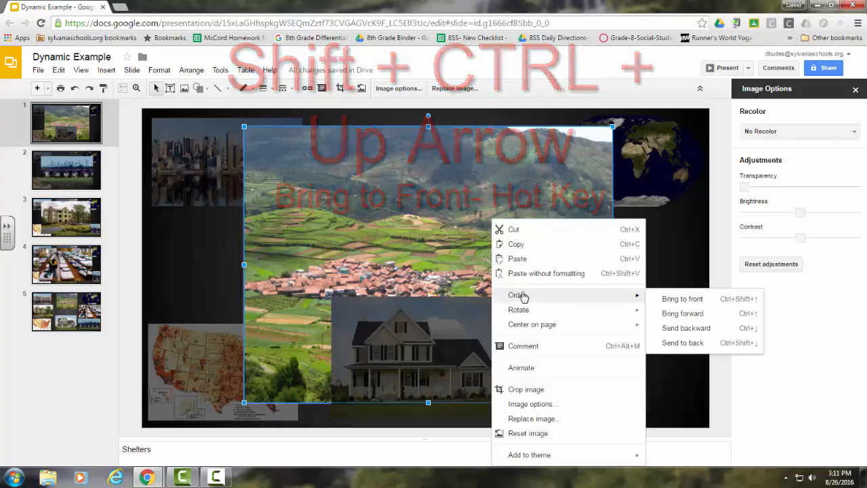
click(668, 300)
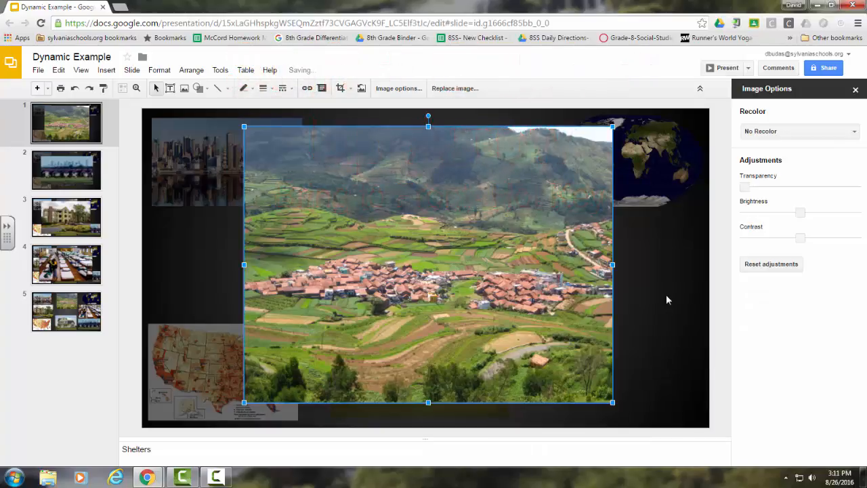